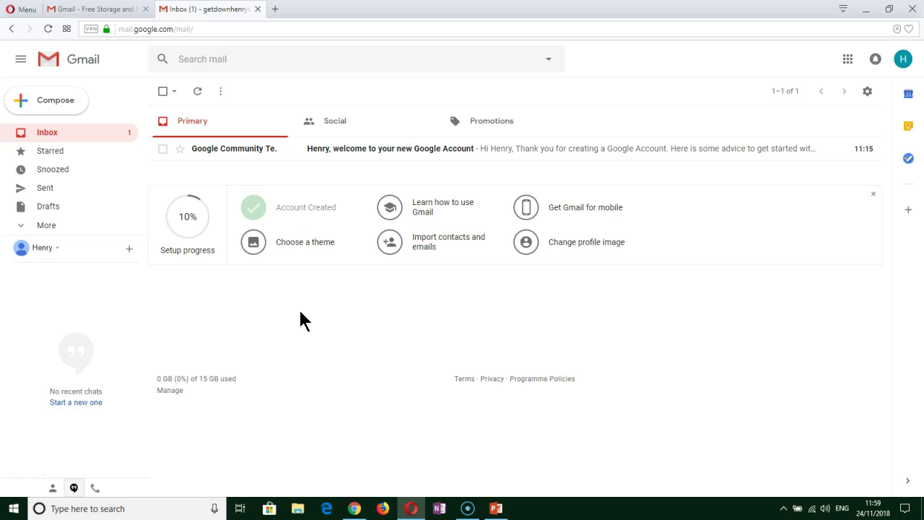
Send the suggested contact an email with the subject "test of spam filter" and the body "jkgjsdghvlhjv\k"
{"action": "left_click", "coordinate": [25, 101]}
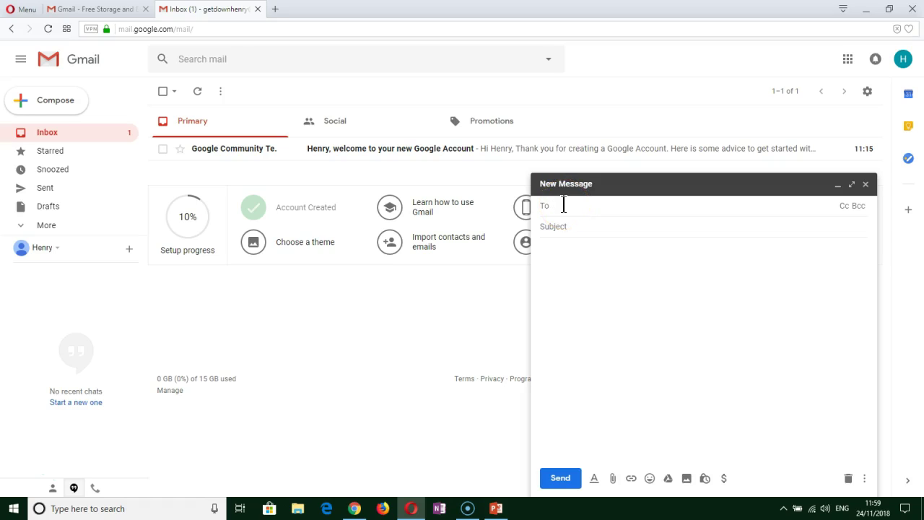
{"action": "type", "text": "n"}
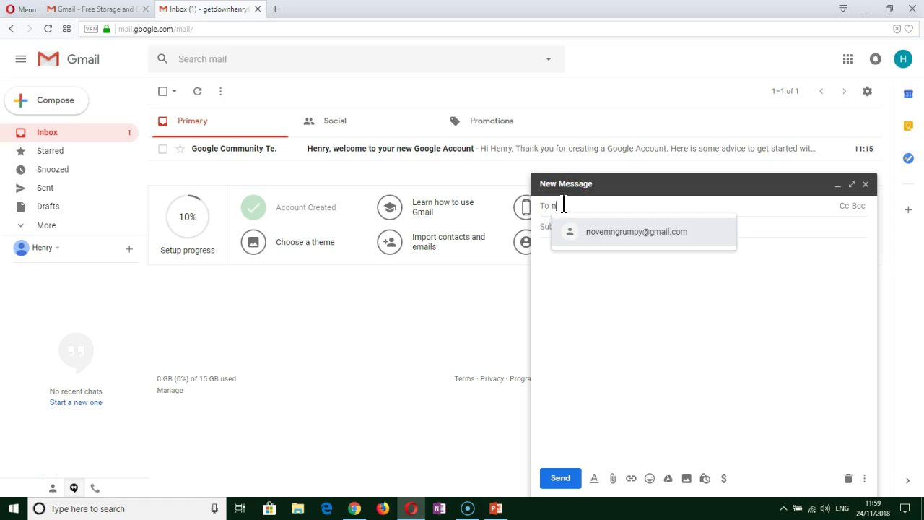
{"action": "left_click", "coordinate": [609, 235]}
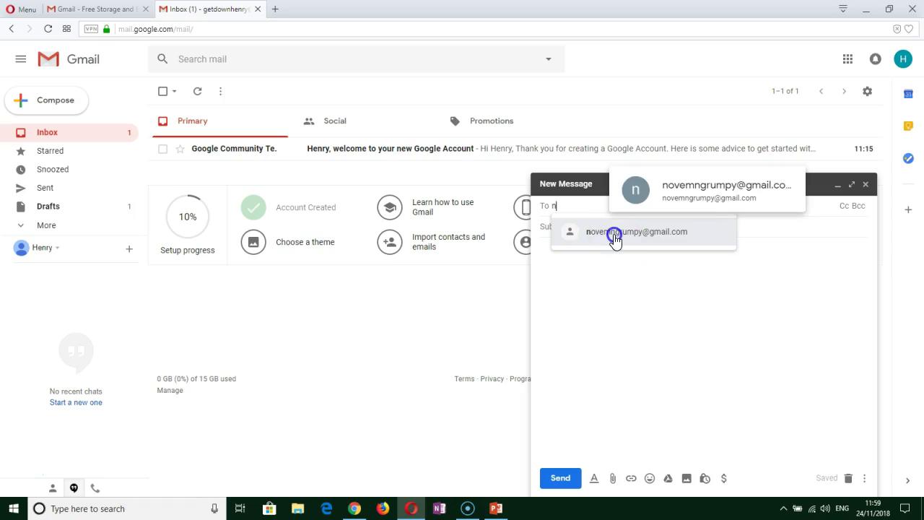
{"action": "left_click", "coordinate": [573, 228]}
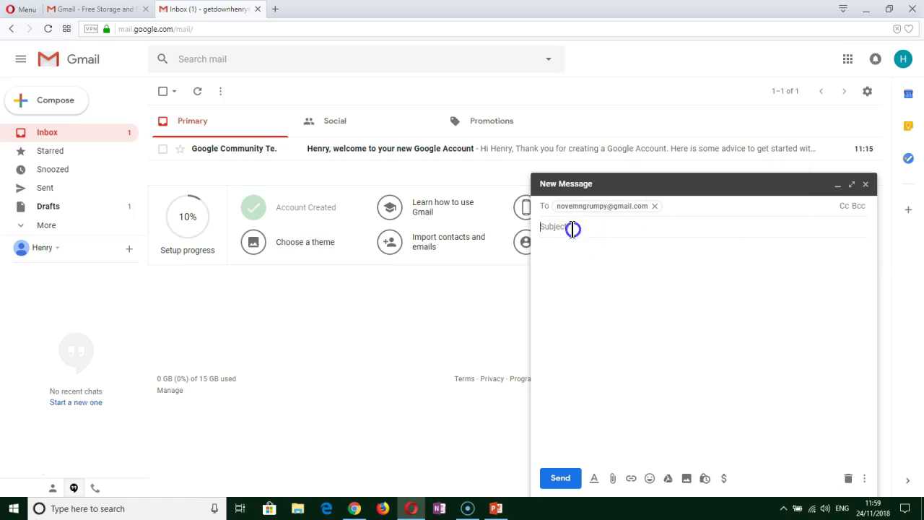
{"action": "type", "text": "test of spam filter"}
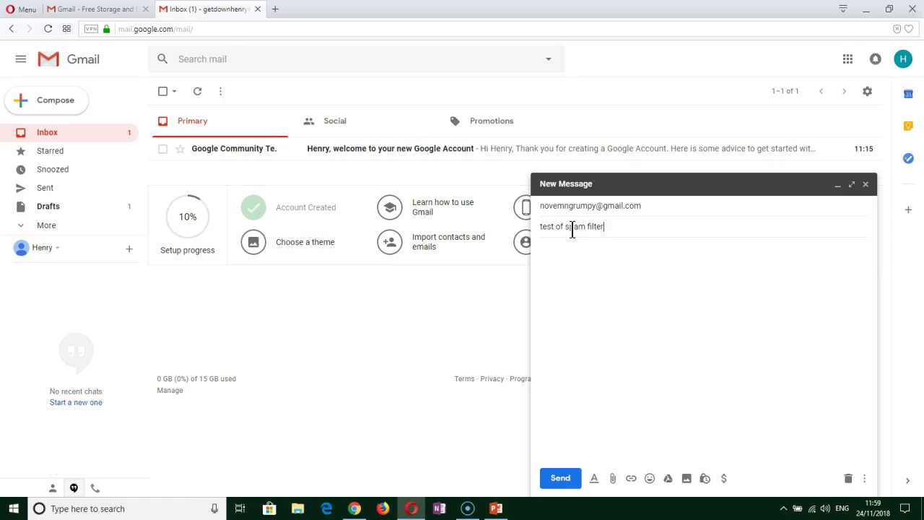
{"action": "left_click", "coordinate": [579, 245]}
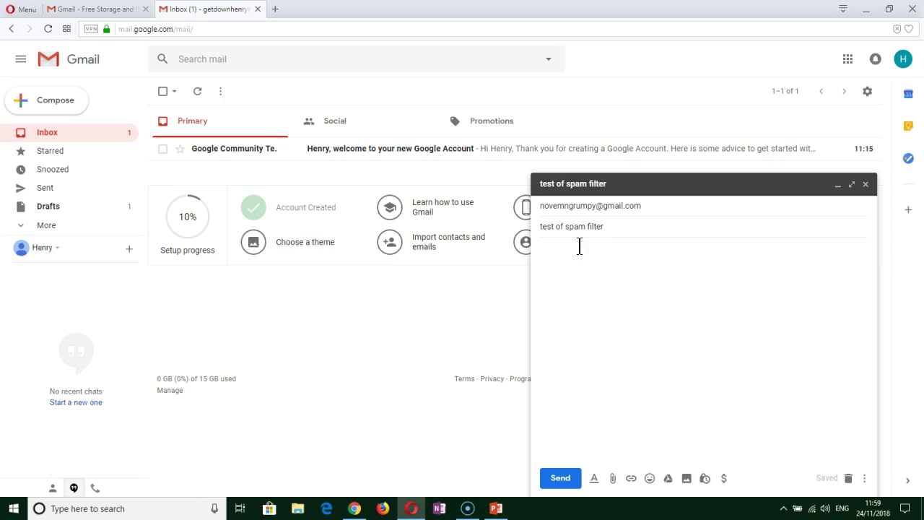
{"action": "type", "text": "jkgjsdghvlhjv\\k"}
{"action": "left_click", "coordinate": [558, 478]}
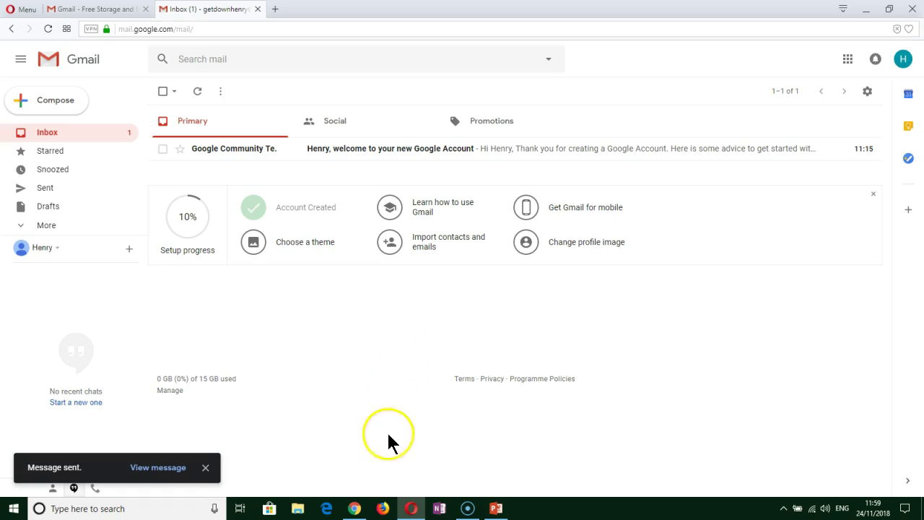
Switch to Chrome, block the sender of the "test of spam filter" email and move that message to spam
{"action": "left_click", "coordinate": [354, 508]}
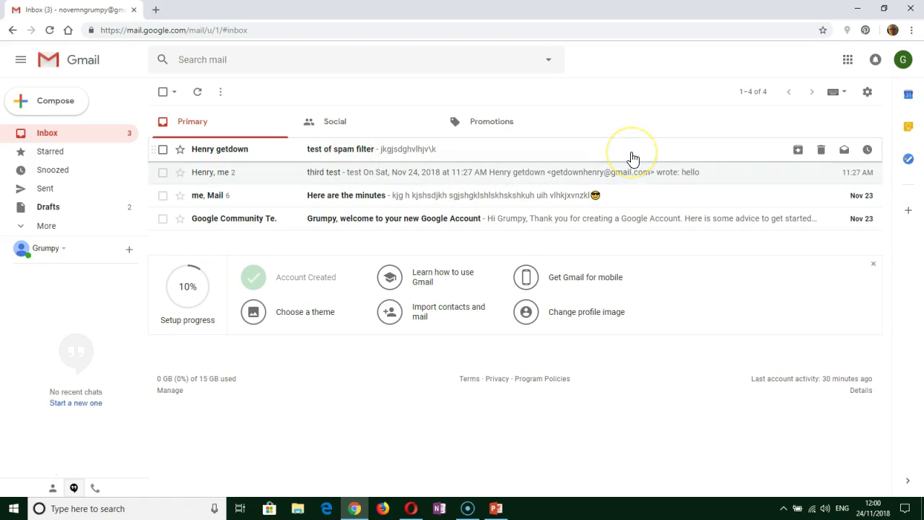
{"action": "left_click", "coordinate": [416, 149]}
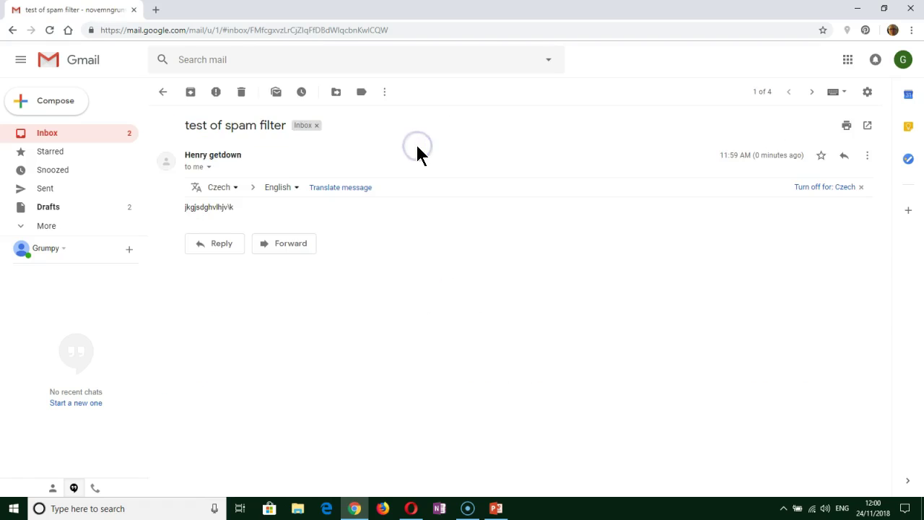
{"action": "left_click", "coordinate": [417, 149]}
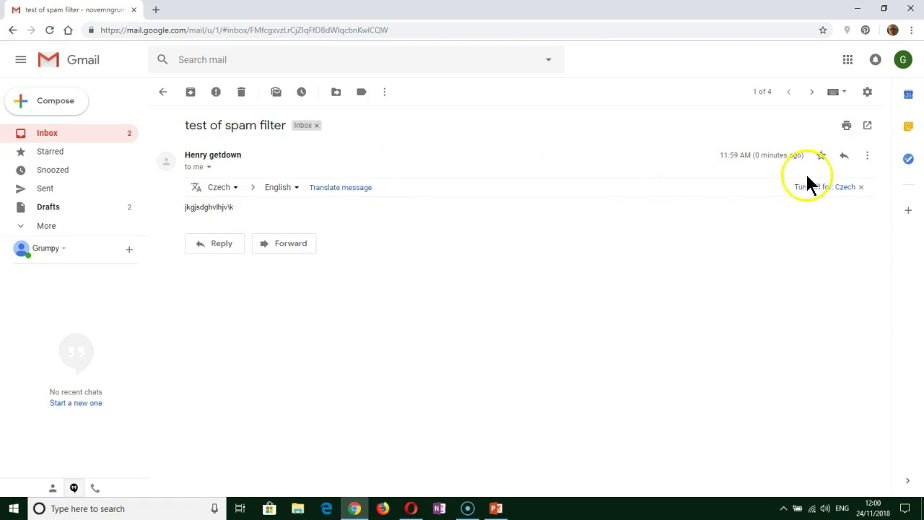
{"action": "left_click", "coordinate": [866, 158]}
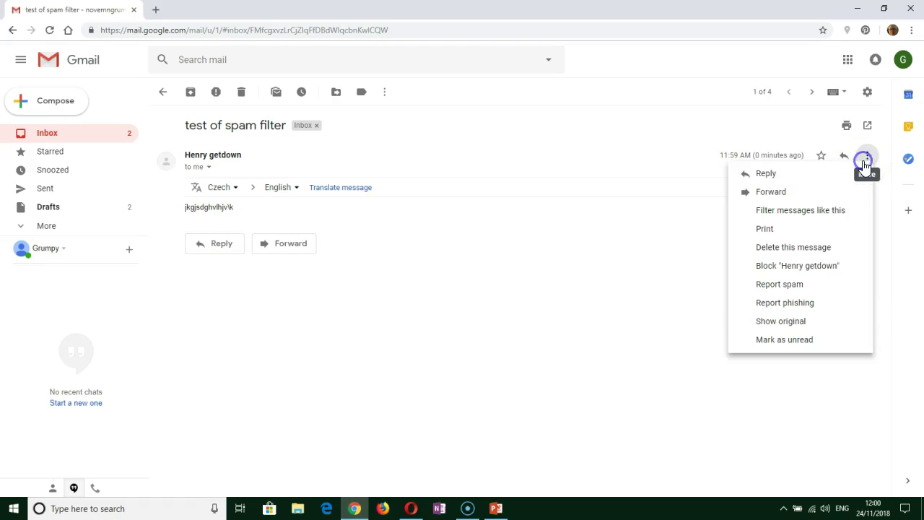
{"action": "left_click", "coordinate": [813, 268]}
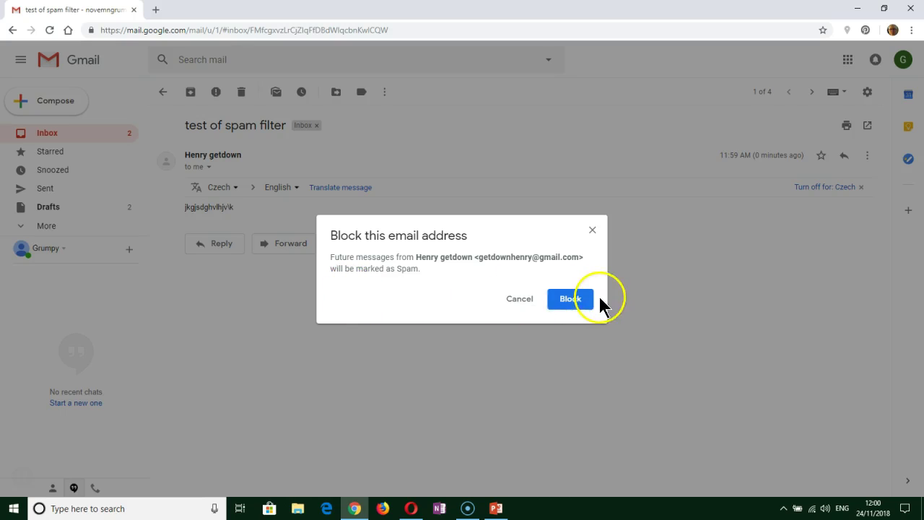
{"action": "left_click", "coordinate": [573, 299]}
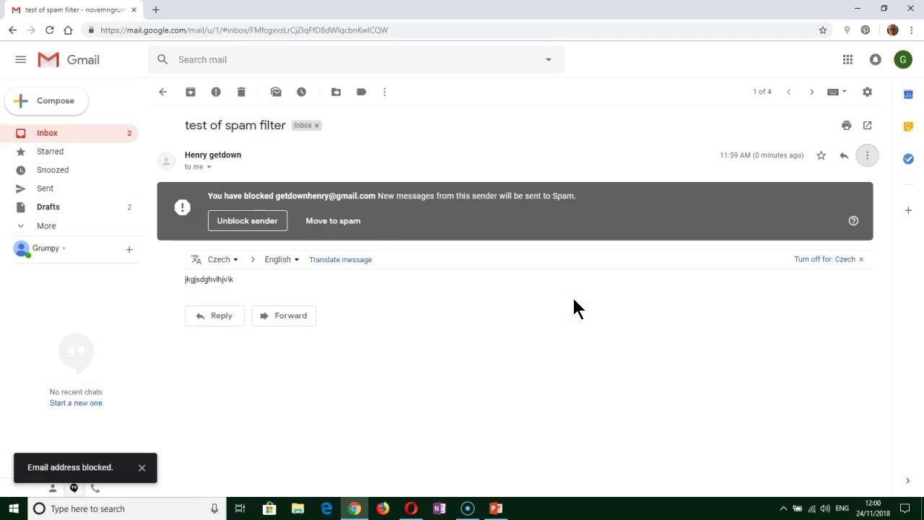
{"action": "left_click", "coordinate": [346, 223]}
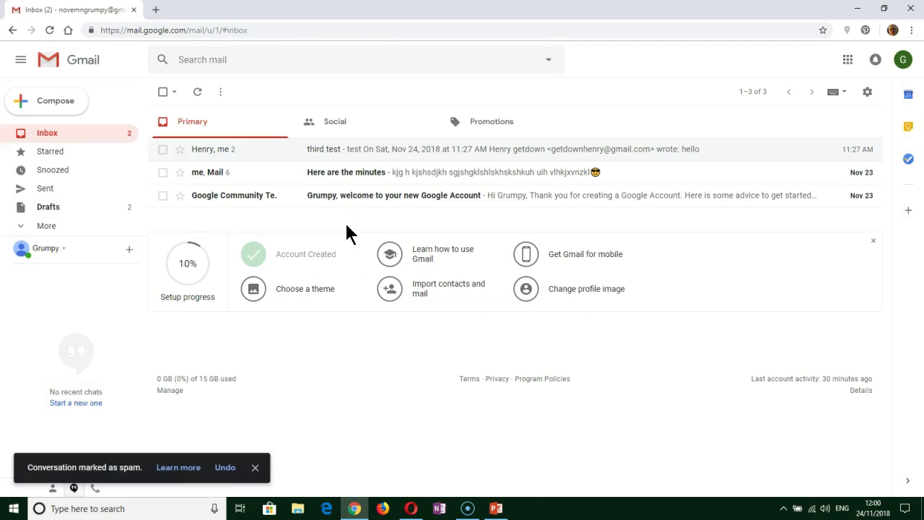
{"action": "left_click", "coordinate": [291, 228]}
Switch to Opera and send the same suggested contact an email with the subject "test spam" and no body
{"action": "left_click", "coordinate": [411, 508]}
{"action": "left_click", "coordinate": [55, 103]}
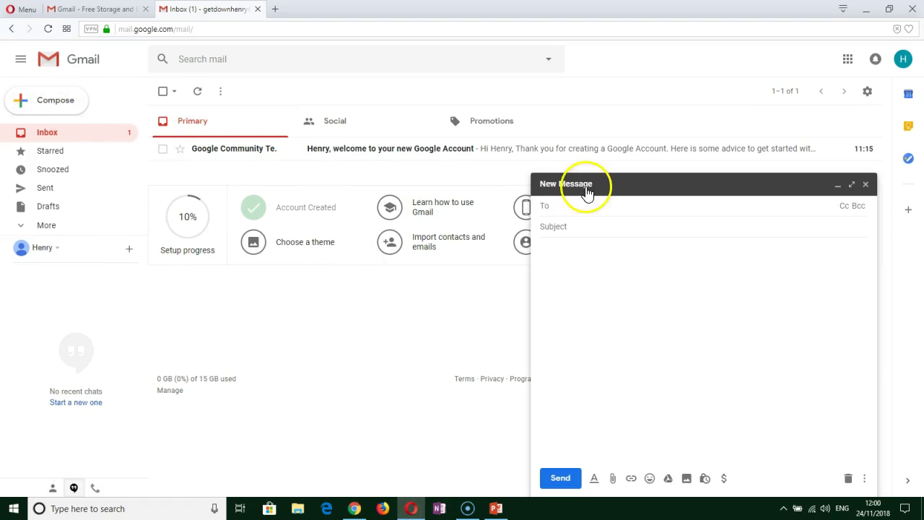
{"action": "left_click", "coordinate": [576, 206]}
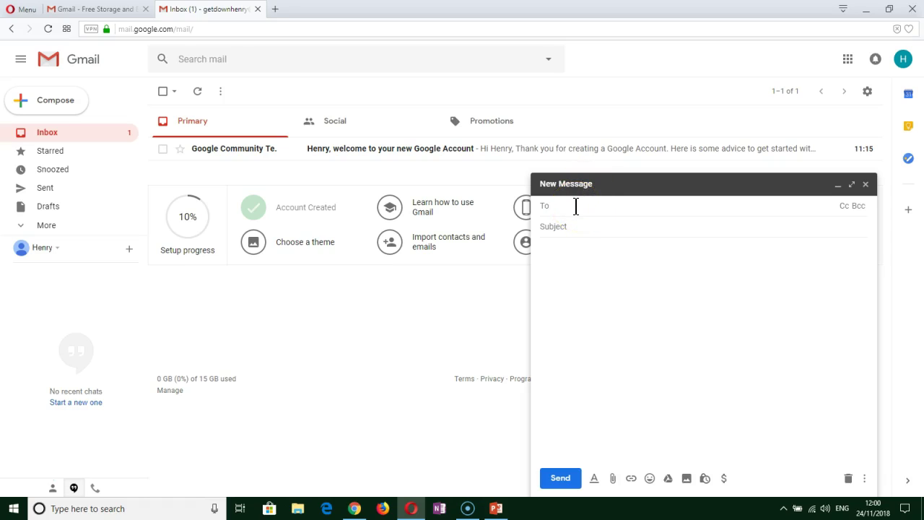
{"action": "type", "text": "n"}
{"action": "left_click", "coordinate": [596, 227]}
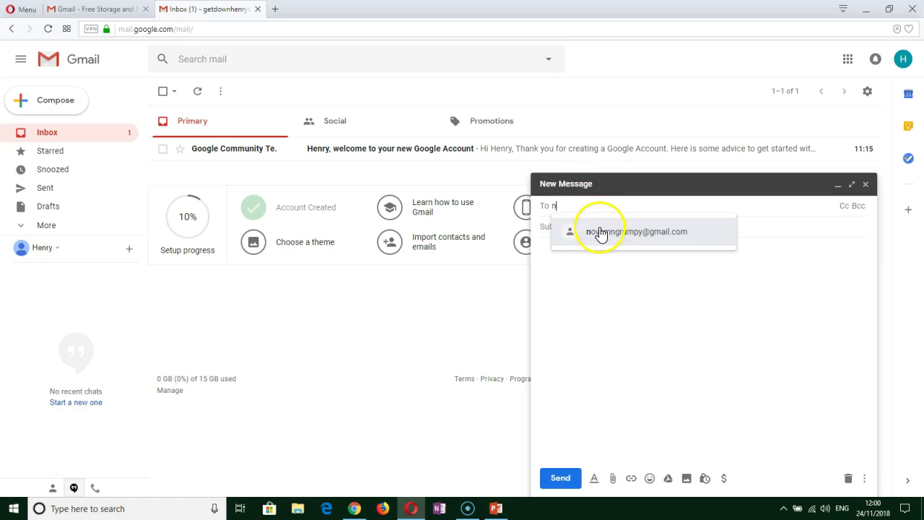
{"action": "left_click", "coordinate": [582, 228]}
{"action": "type", "text": "test spam"}
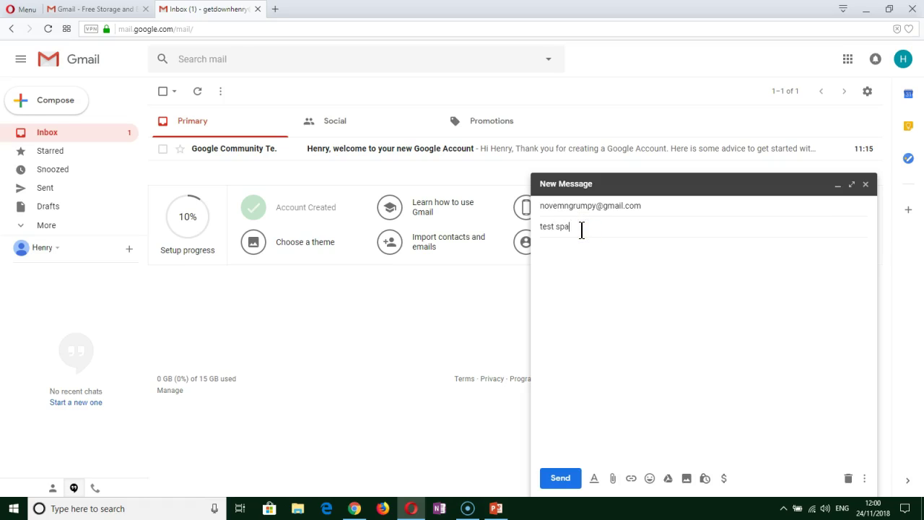
{"action": "left_click", "coordinate": [560, 478]}
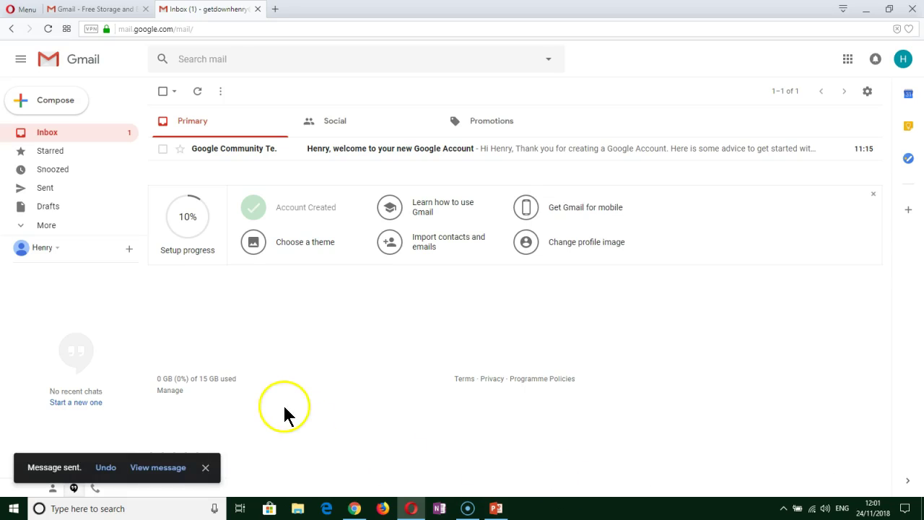
Switch to Chrome, reload the recipient's mailbox and open its Spam folder
{"action": "left_click", "coordinate": [354, 508]}
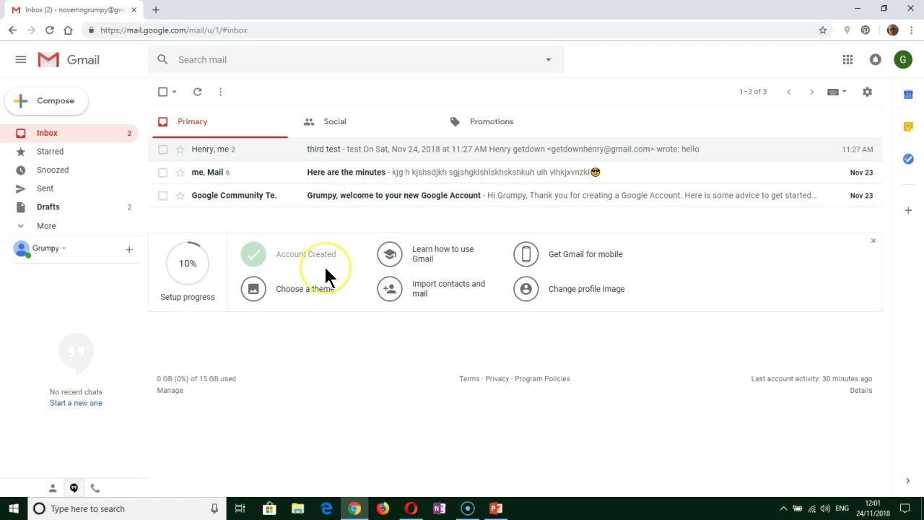
{"action": "key", "text": "F5"}
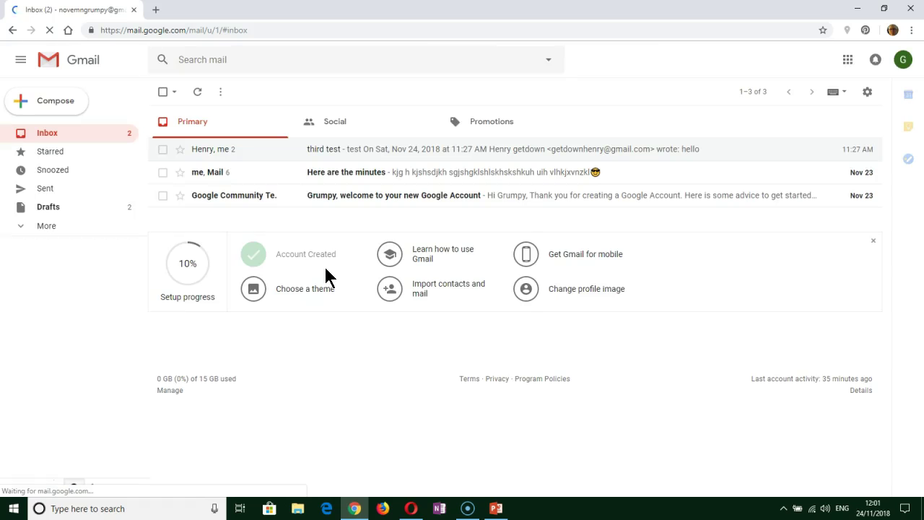
{"action": "left_click", "coordinate": [153, 115]}
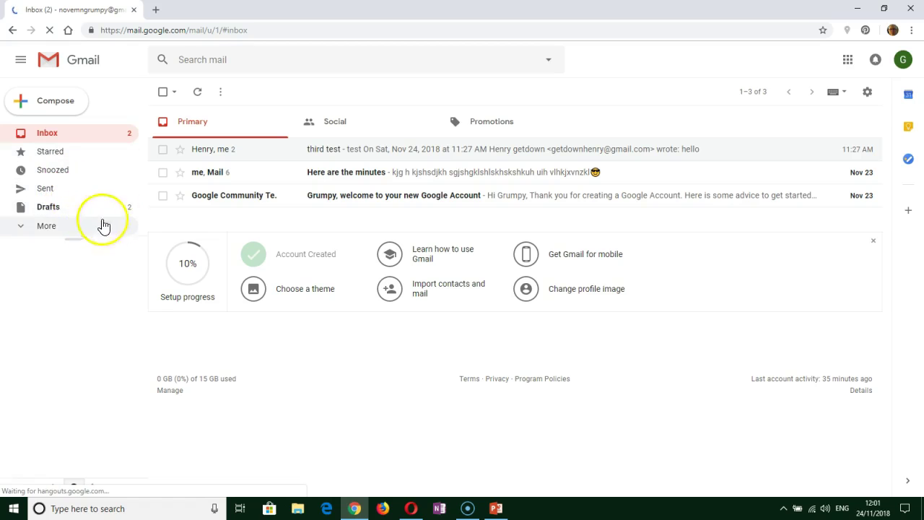
{"action": "left_click", "coordinate": [24, 231]}
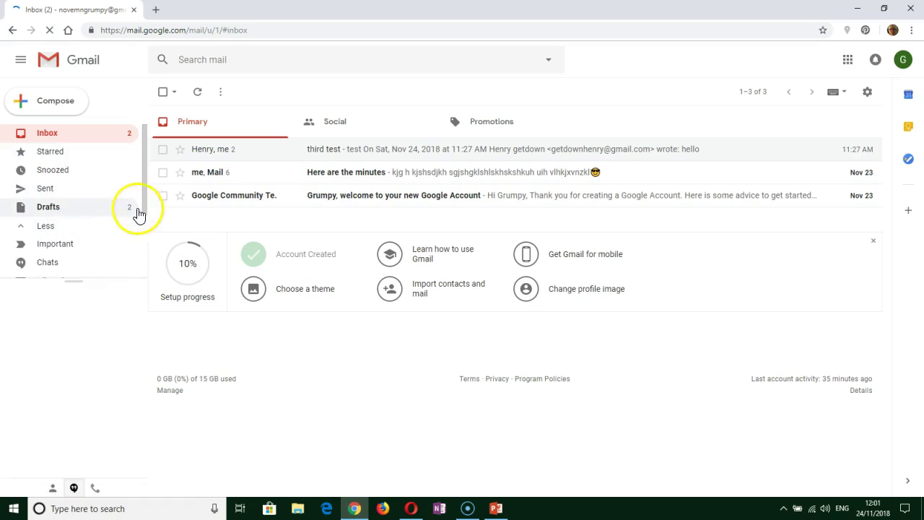
{"action": "left_click_drag", "start_coordinate": [145, 205], "coordinate": [143, 259]}
{"action": "left_click", "coordinate": [48, 200]}
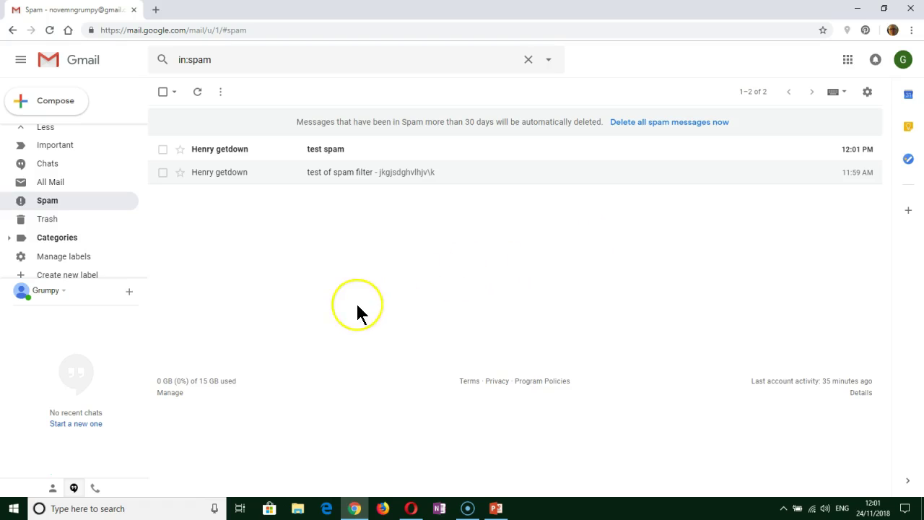
Mark both the "test spam" and "test of spam filter" messages as not spam
{"action": "left_click", "coordinate": [162, 149]}
{"action": "left_click", "coordinate": [162, 172]}
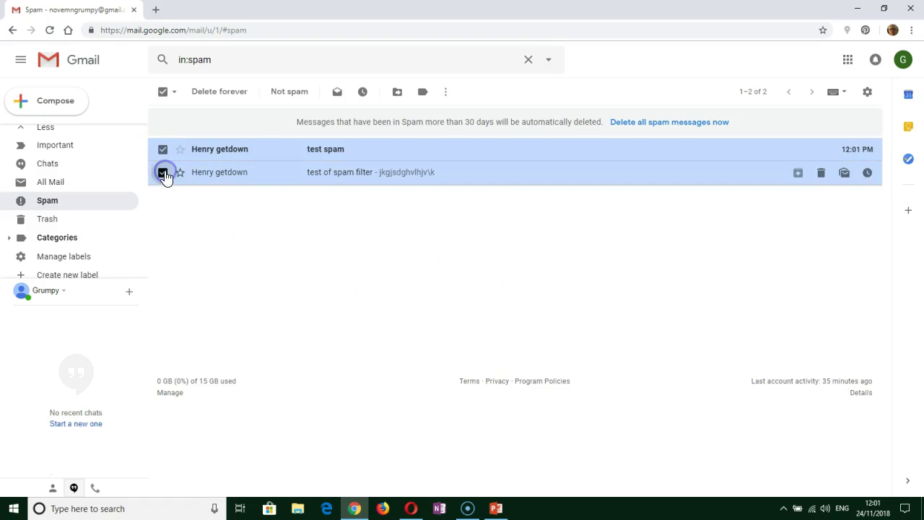
{"action": "left_click", "coordinate": [302, 91]}
Open the "test spam" message from the inbox and unblock its sender
{"action": "left_click_drag", "start_coordinate": [145, 200], "coordinate": [145, 117]}
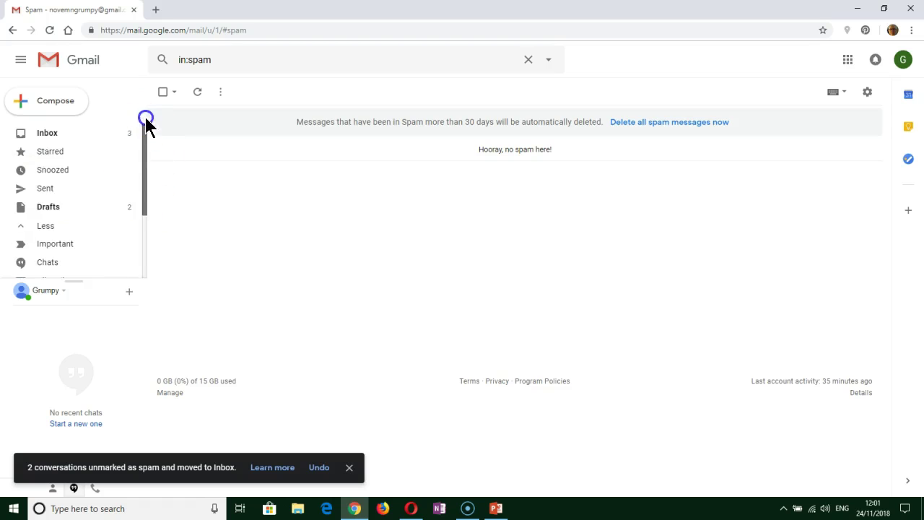
{"action": "left_click", "coordinate": [43, 133]}
{"action": "left_click", "coordinate": [213, 151]}
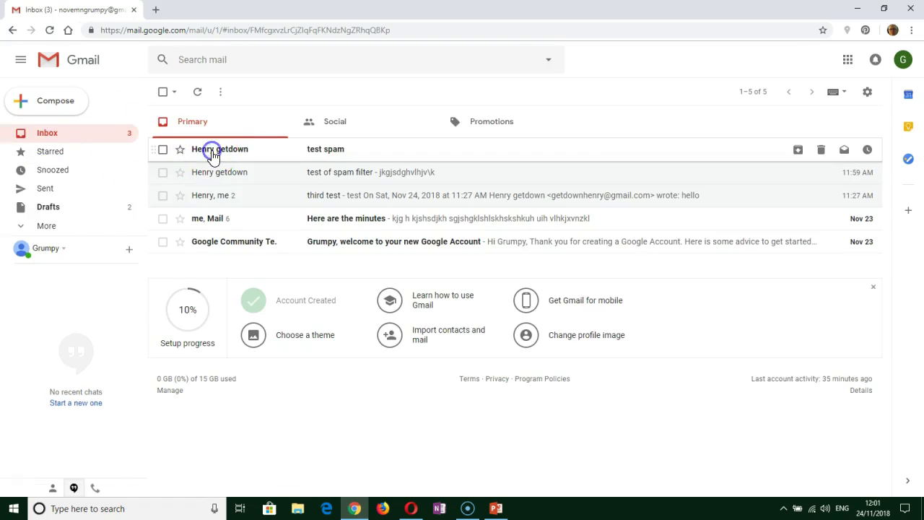
{"action": "left_click", "coordinate": [260, 221]}
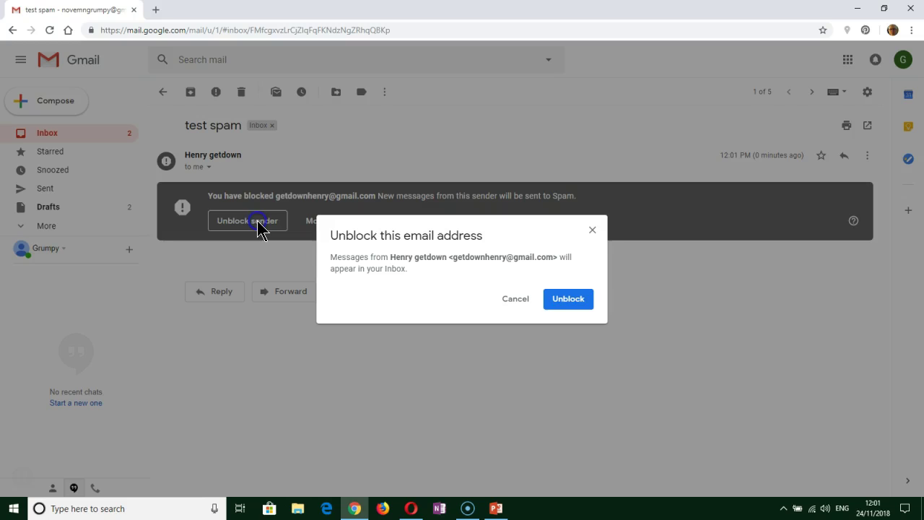
{"action": "left_click", "coordinate": [551, 299]}
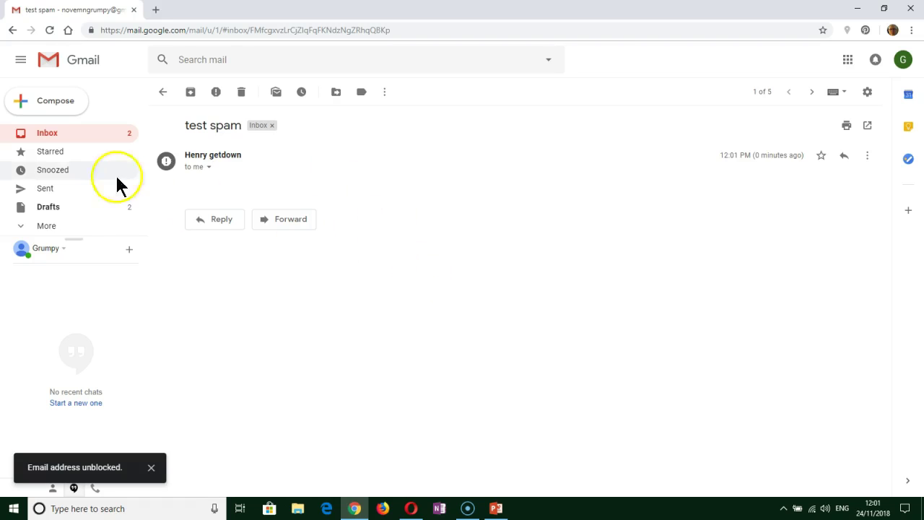
Open the "test spam" message from the inbox and start a filter for messages from its sender, continuing to the filter actions
{"action": "left_click", "coordinate": [73, 137]}
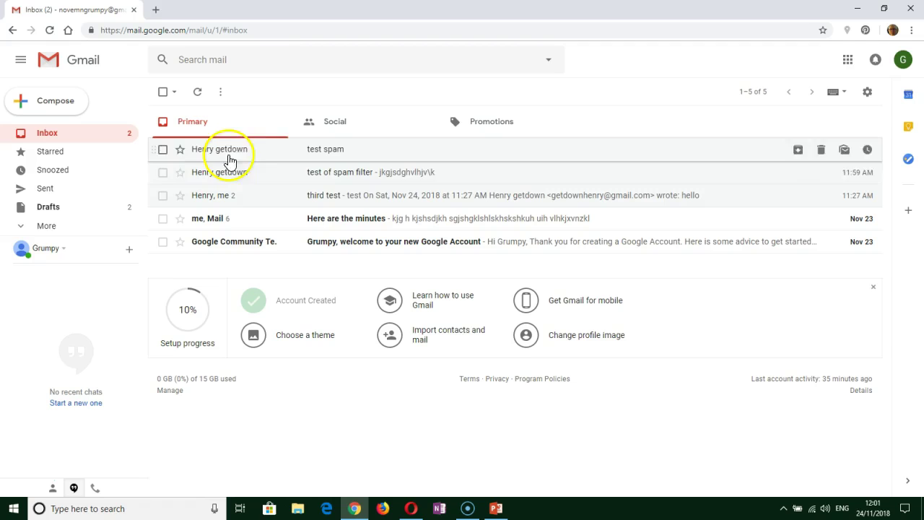
{"action": "left_click", "coordinate": [263, 151]}
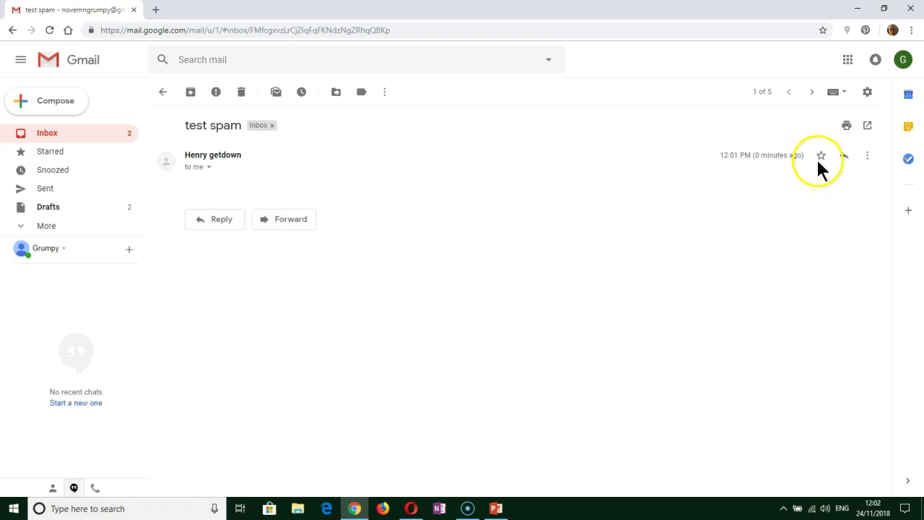
{"action": "left_click", "coordinate": [867, 155]}
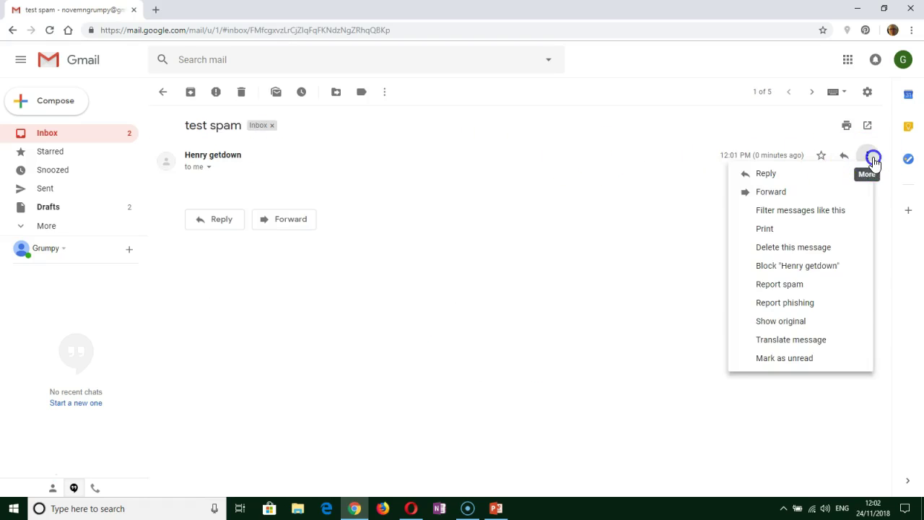
{"action": "left_click", "coordinate": [837, 211]}
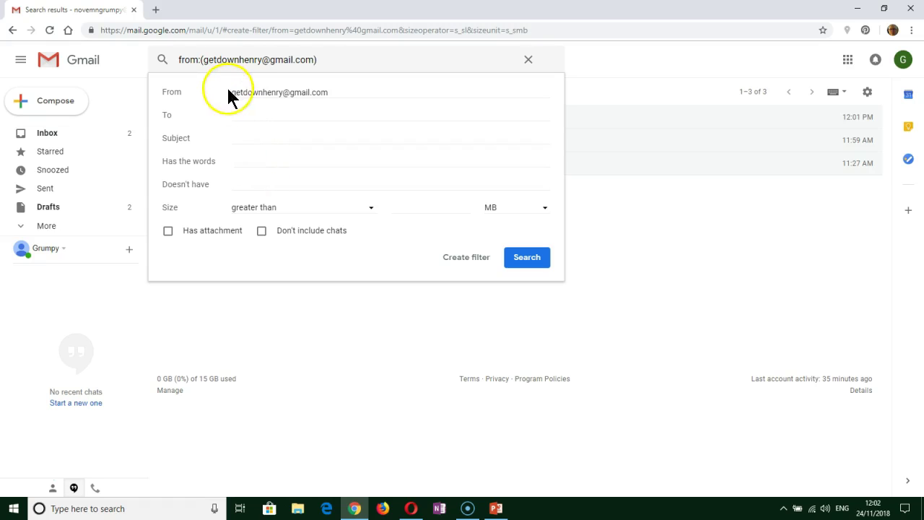
{"action": "left_click", "coordinate": [242, 157]}
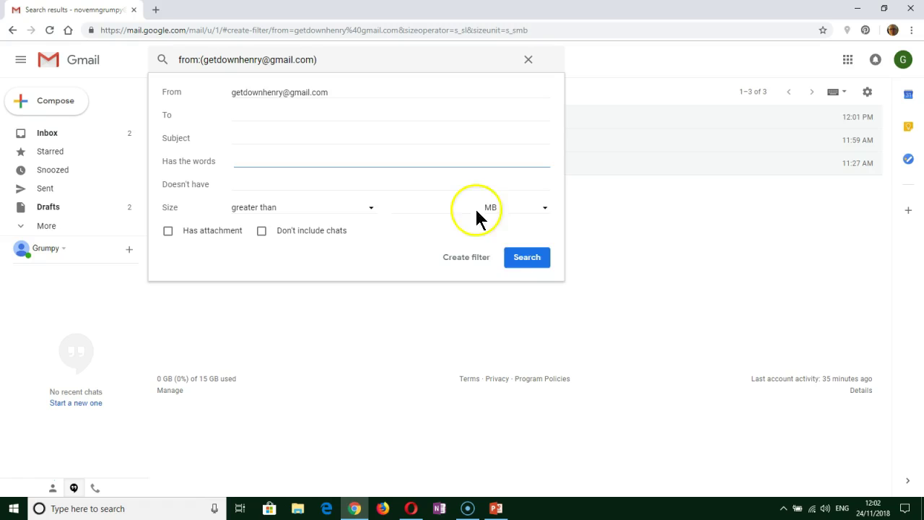
{"action": "left_click", "coordinate": [477, 256]}
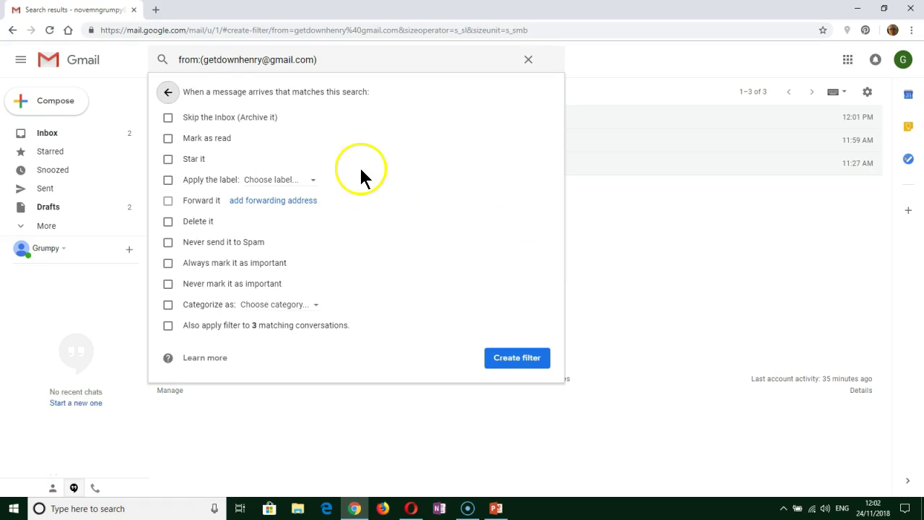
Create the filter with Mark as read and Delete it, also applying it to the matching conversations
{"action": "left_click", "coordinate": [169, 139]}
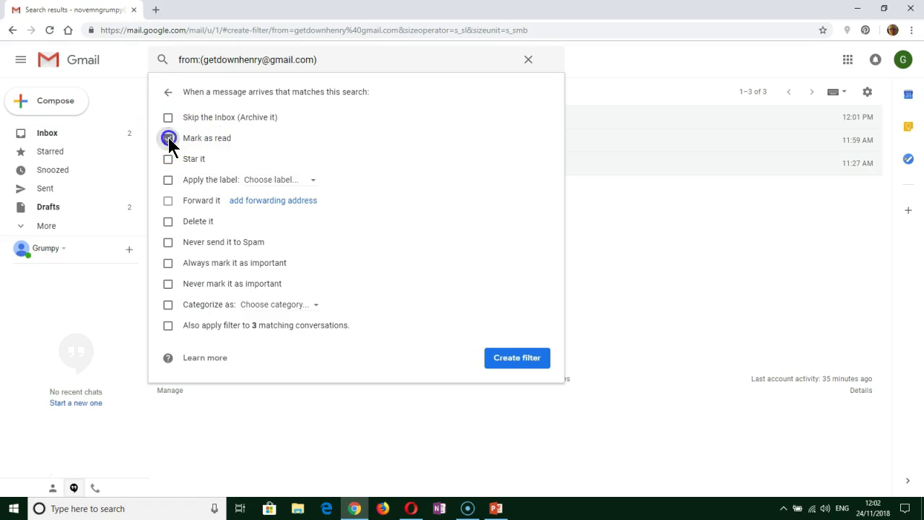
{"action": "left_click", "coordinate": [167, 222]}
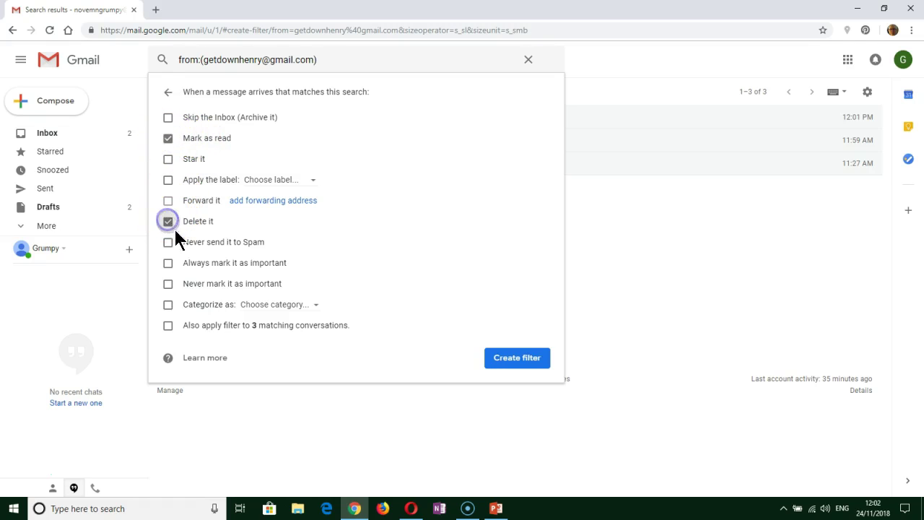
{"action": "left_click", "coordinate": [169, 326]}
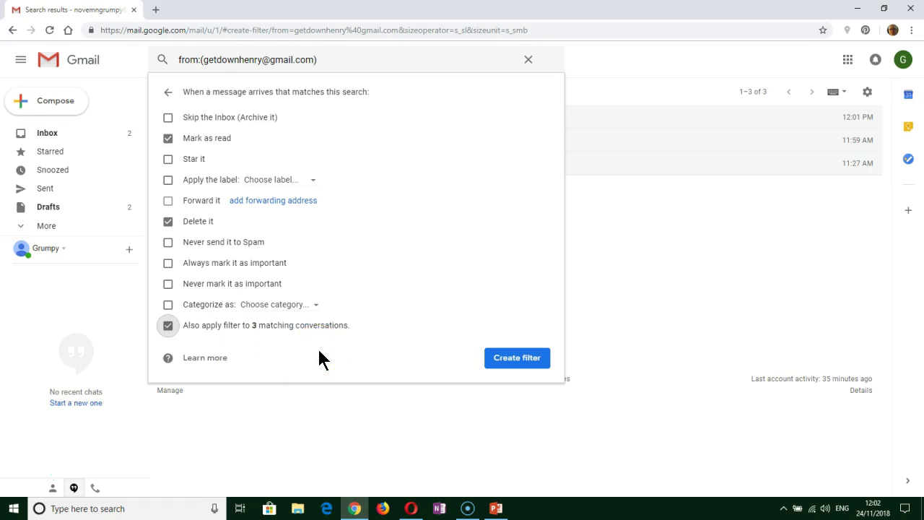
{"action": "left_click", "coordinate": [499, 356]}
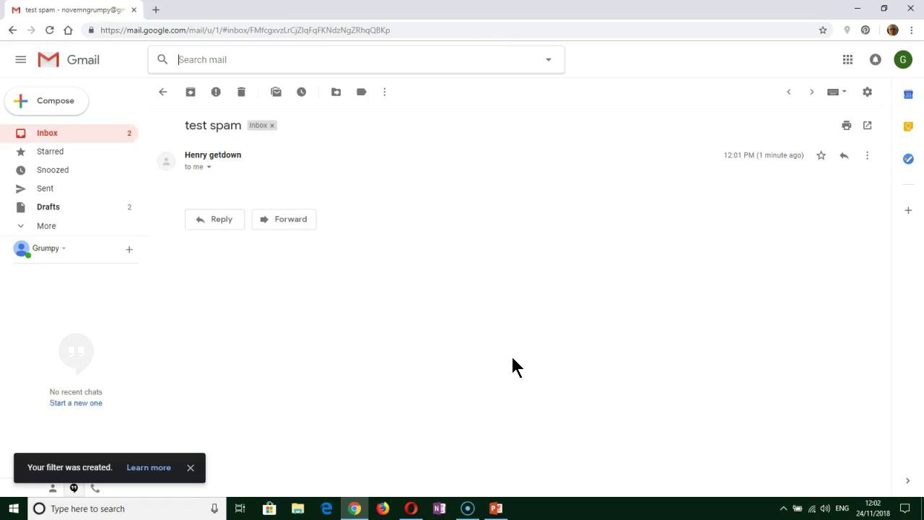
Check the inbox for the sender's messages and open the Trash folder
{"action": "left_click", "coordinate": [47, 132]}
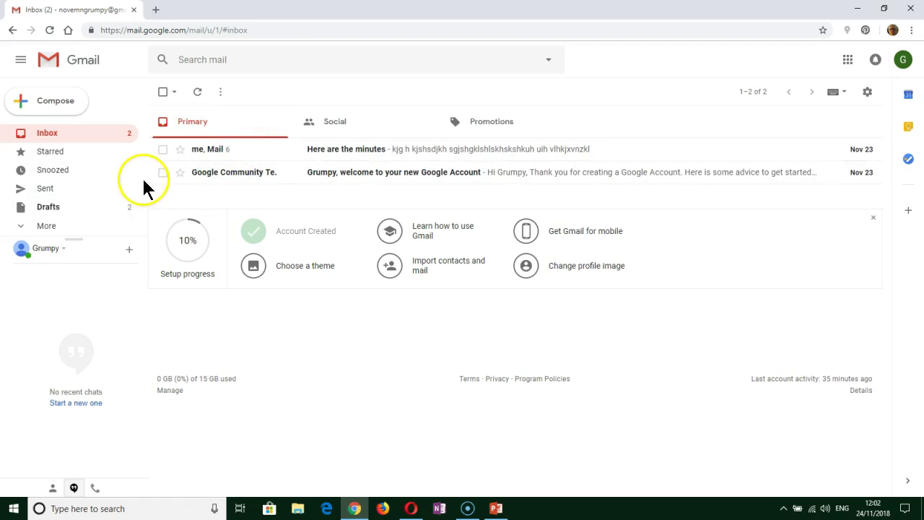
{"action": "left_click", "coordinate": [40, 227]}
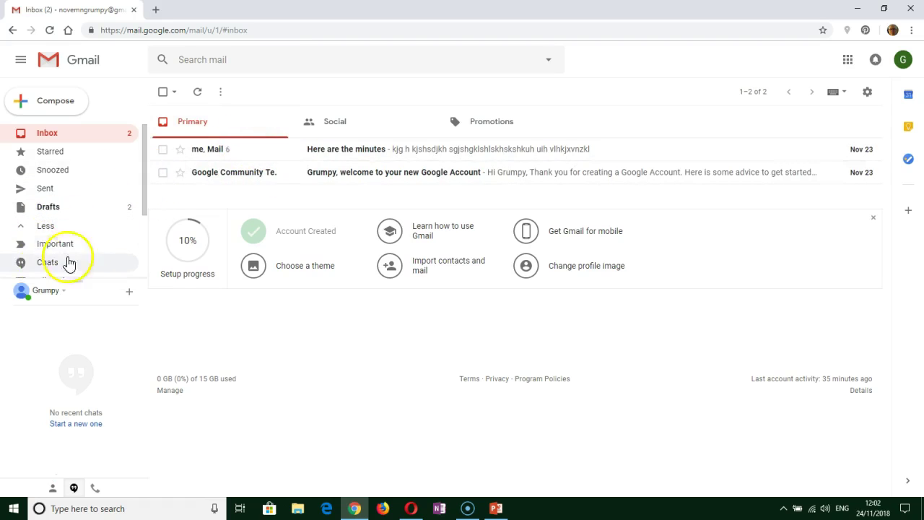
{"action": "left_click_drag", "start_coordinate": [143, 202], "coordinate": [143, 276]}
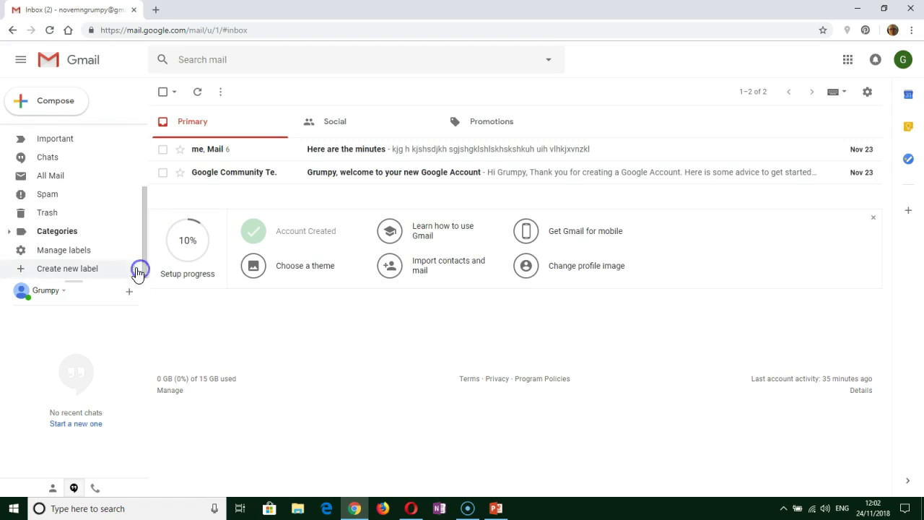
{"action": "left_click", "coordinate": [50, 213]}
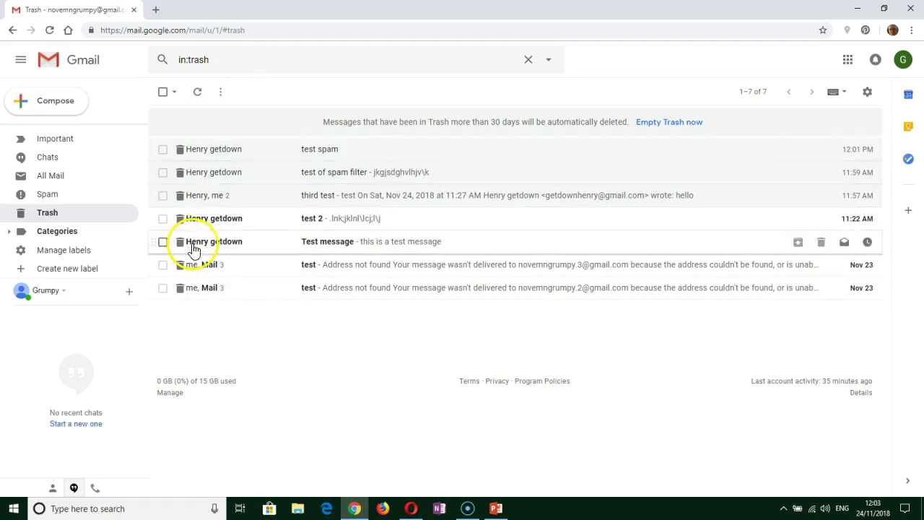
Empty the Trash of all its messages and return to the inbox
{"action": "left_click", "coordinate": [667, 122]}
{"action": "left_click", "coordinate": [577, 300]}
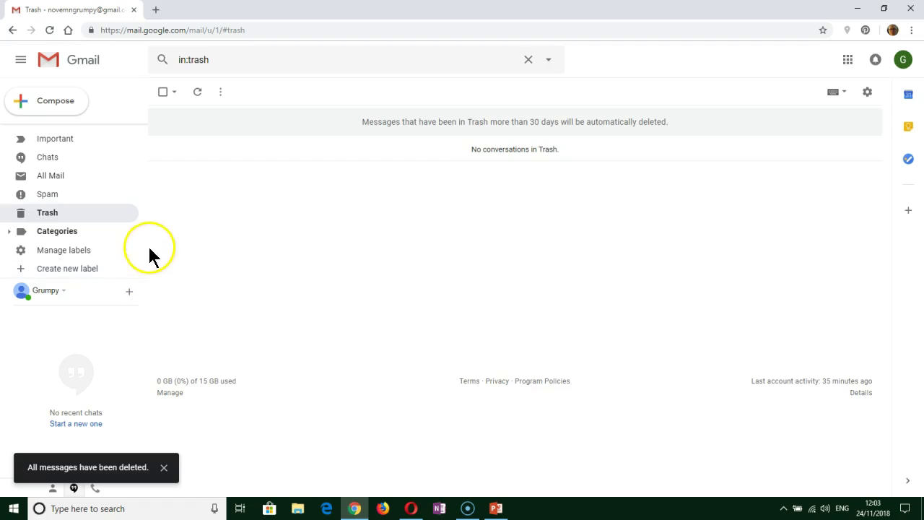
{"action": "left_click_drag", "start_coordinate": [140, 236], "coordinate": [139, 181]}
{"action": "left_click", "coordinate": [58, 137]}
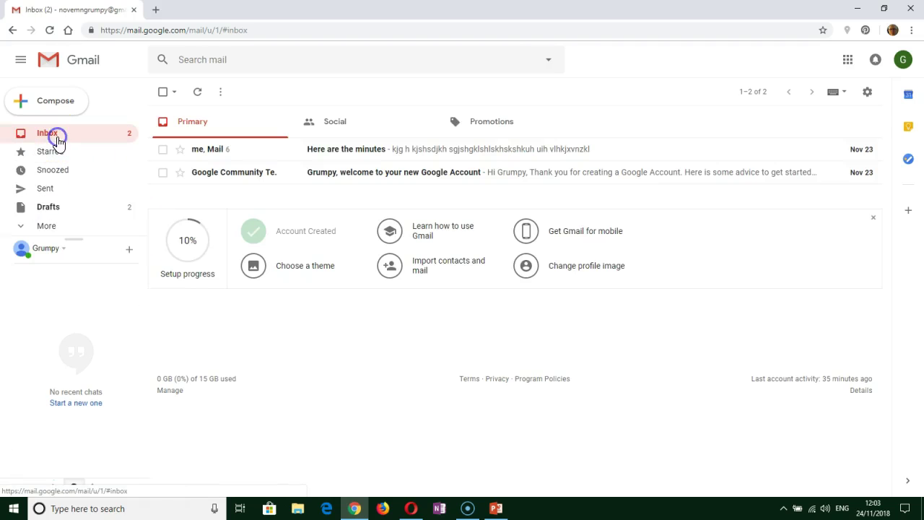
Switch to Opera and start a new email to the suggested contact with the subject "test message"
{"action": "left_click", "coordinate": [416, 510]}
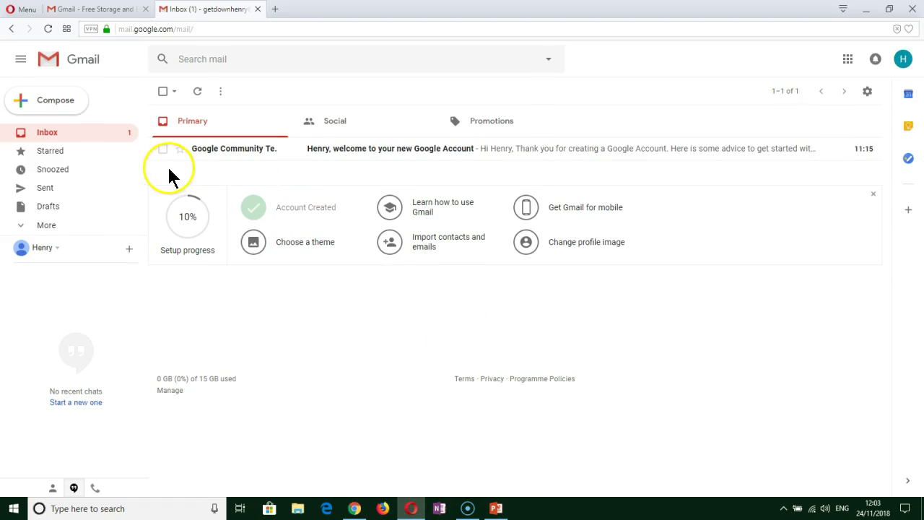
{"action": "left_click", "coordinate": [67, 107]}
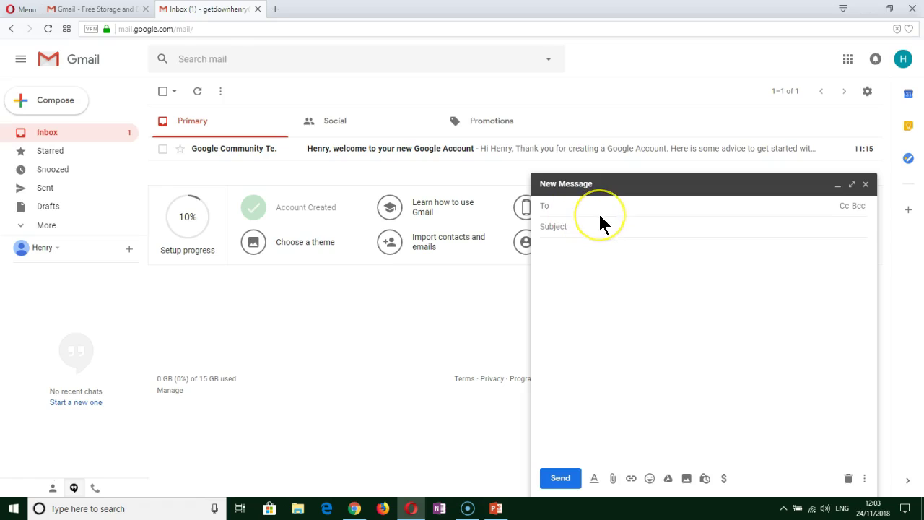
{"action": "type", "text": "no"}
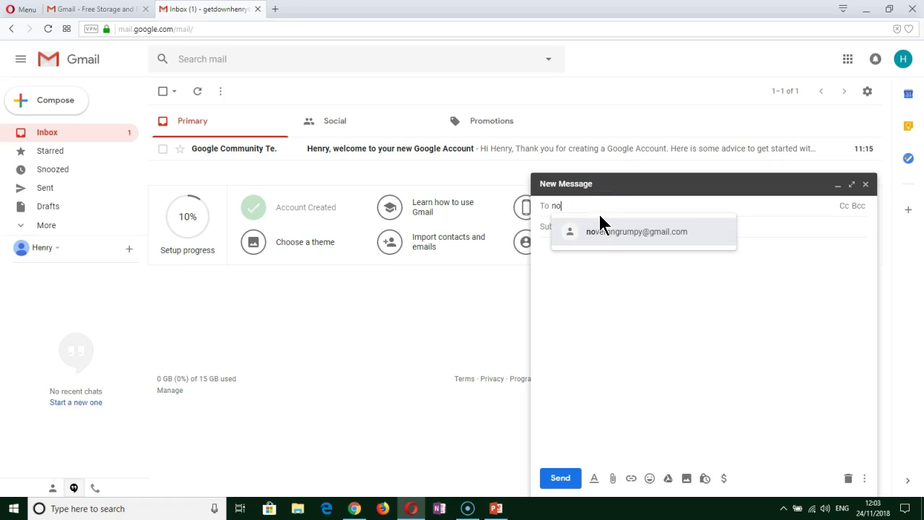
{"action": "left_click", "coordinate": [616, 237]}
{"action": "left_click", "coordinate": [567, 226]}
{"action": "type", "text": "test message"}
Write "see you in trash" as the email body, accept the Smart Compose notice and send the message
{"action": "left_click", "coordinate": [567, 252]}
{"action": "type", "text": "see"}
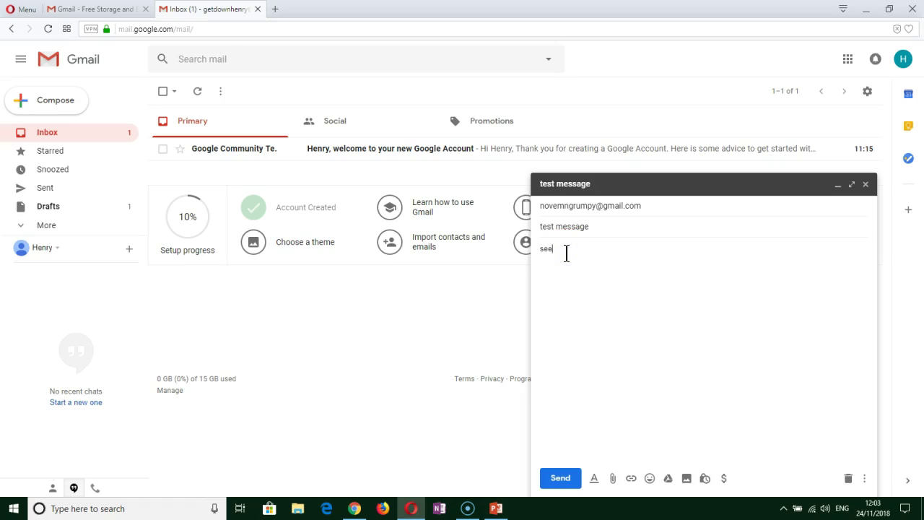
{"action": "type", "text": " you in tras"}
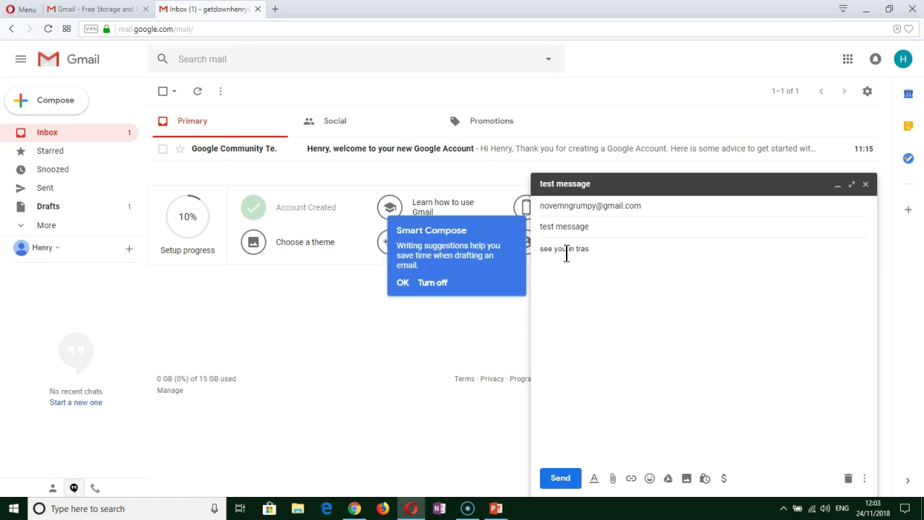
{"action": "type", "text": "h"}
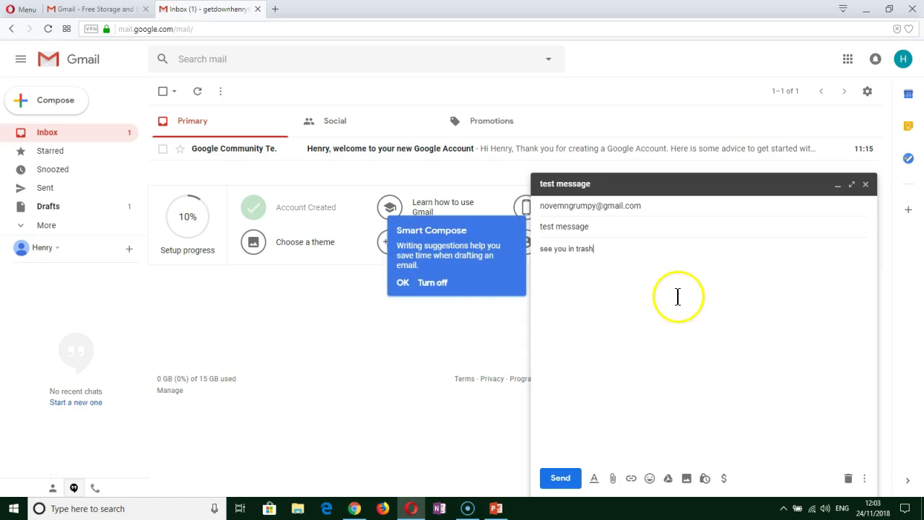
{"action": "left_click", "coordinate": [406, 283]}
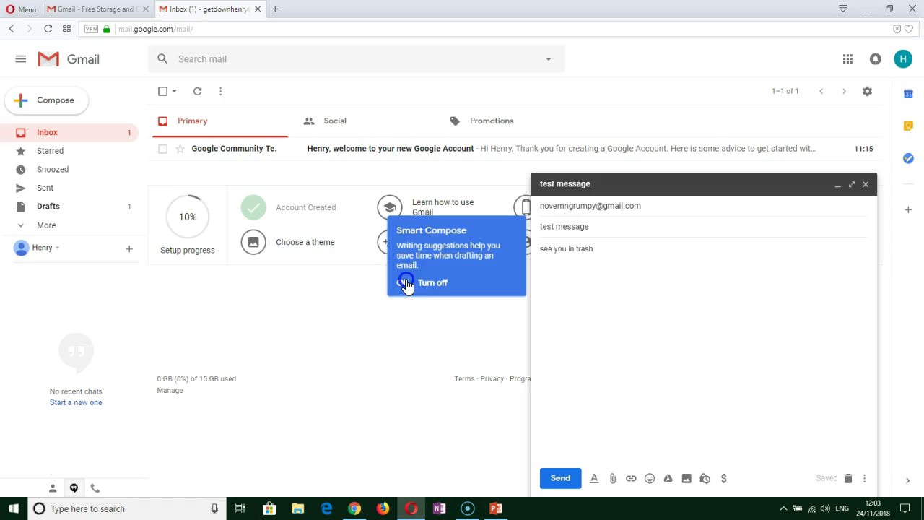
{"action": "left_click", "coordinate": [571, 479]}
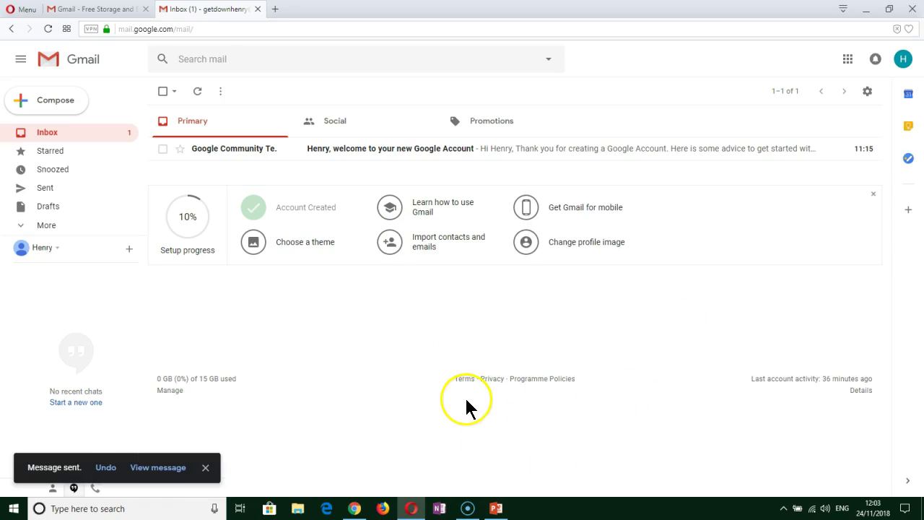
Switch to Chrome, reload the recipient's mailbox and open its Trash folder to check for the filtered message
{"action": "left_click", "coordinate": [354, 509]}
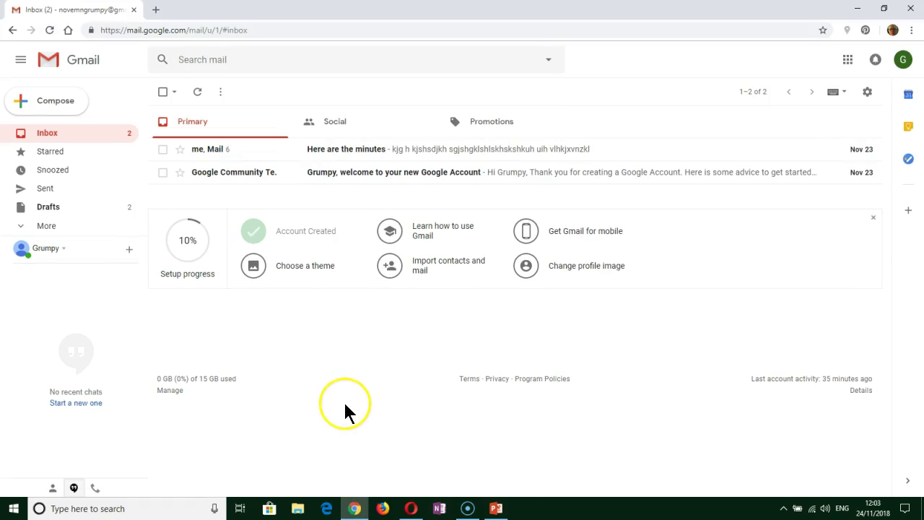
{"action": "key", "text": "F5"}
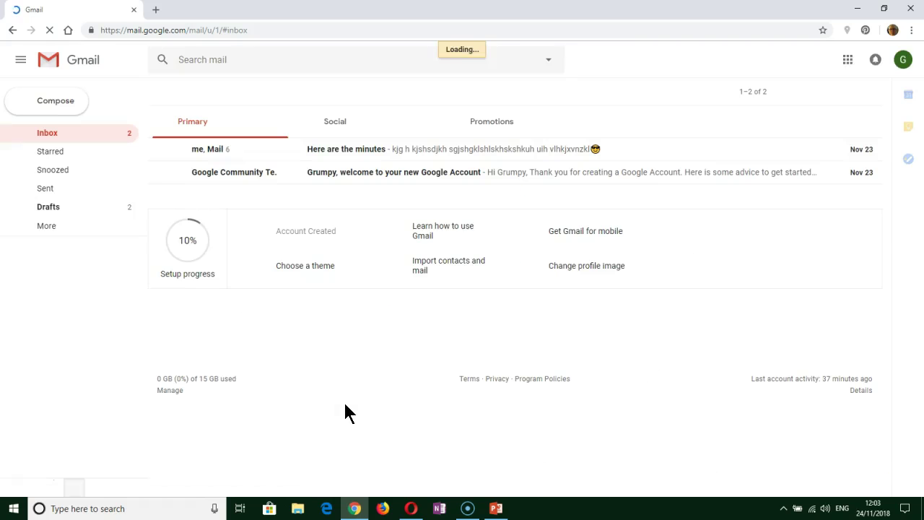
{"action": "left_click", "coordinate": [26, 229]}
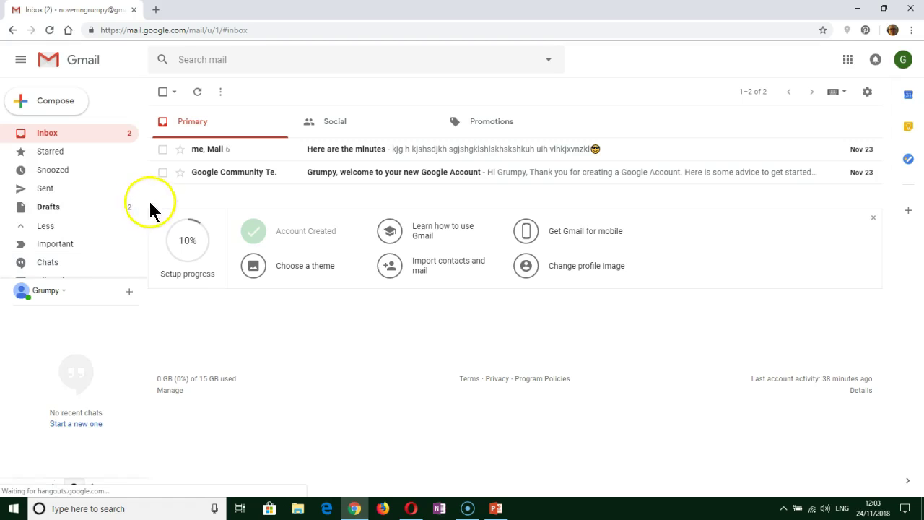
{"action": "left_click_drag", "start_coordinate": [145, 198], "coordinate": [143, 250]}
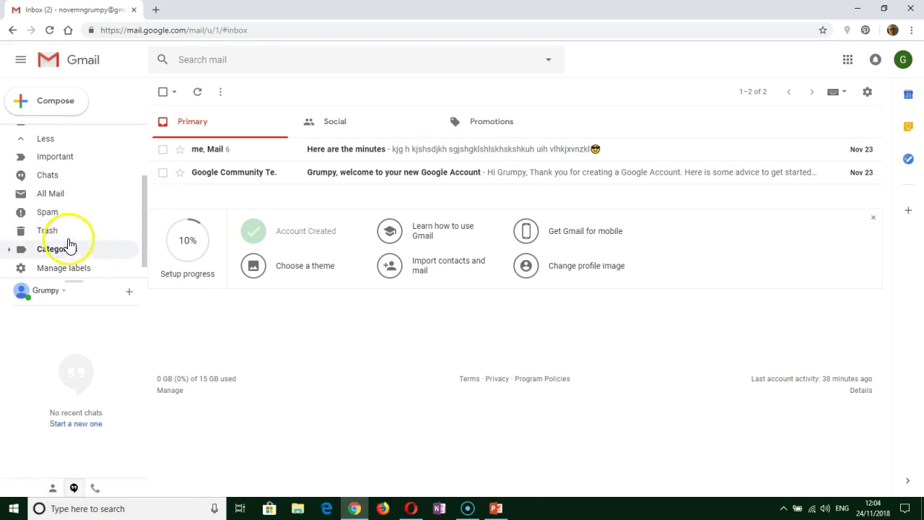
{"action": "left_click", "coordinate": [54, 232]}
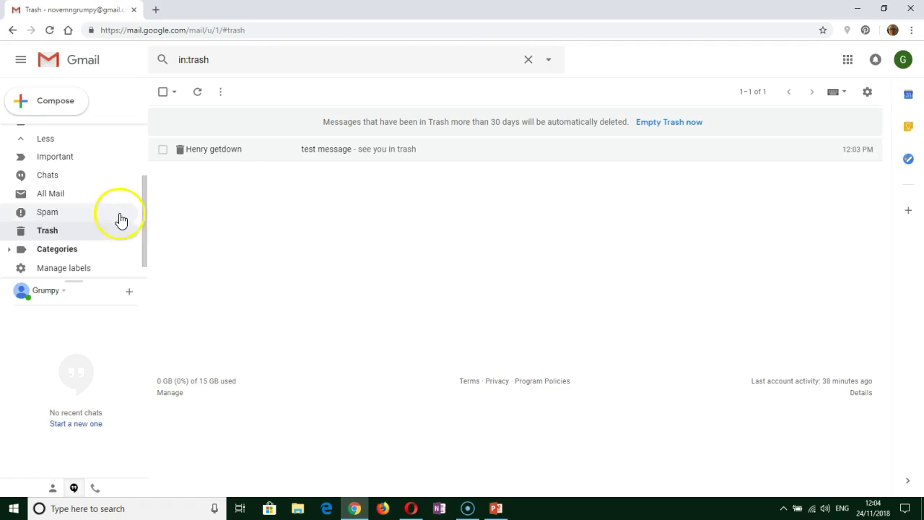
Return to the inbox and switch to the PowerPoint presentation about unwanted email
{"action": "left_click_drag", "start_coordinate": [148, 227], "coordinate": [146, 147]}
{"action": "left_click", "coordinate": [62, 132]}
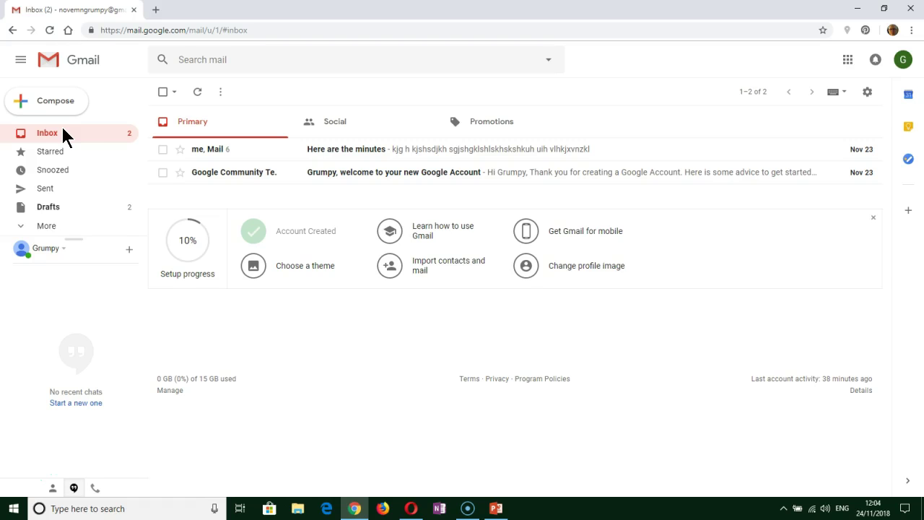
{"action": "left_click", "coordinate": [496, 508]}
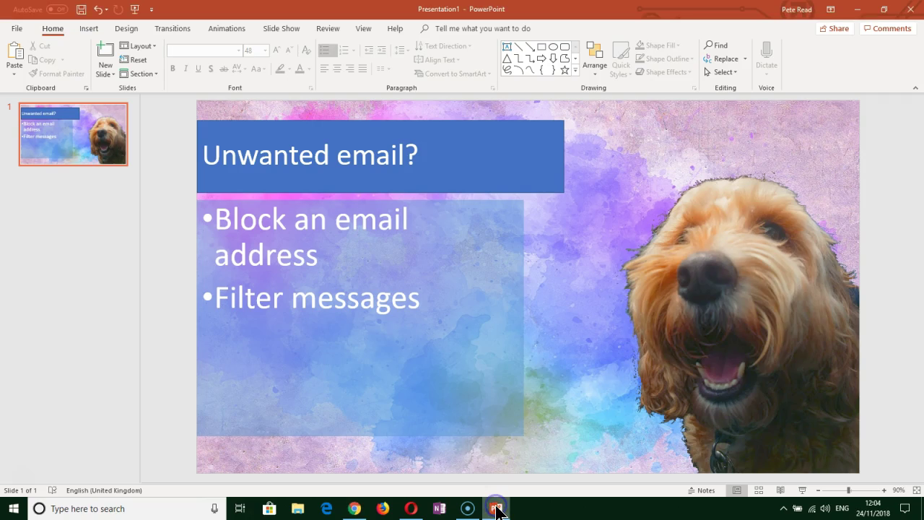